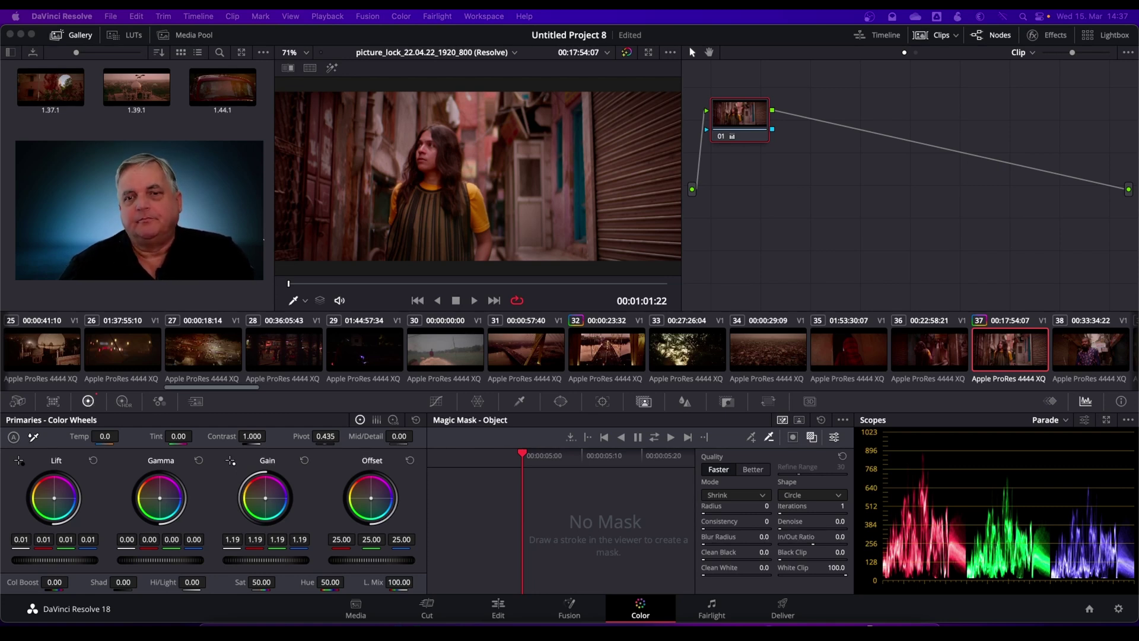
# Scrub through the alley clip, then switch node 01's Magic Mask from Object to Person mode.
pyautogui.click(384, 284)
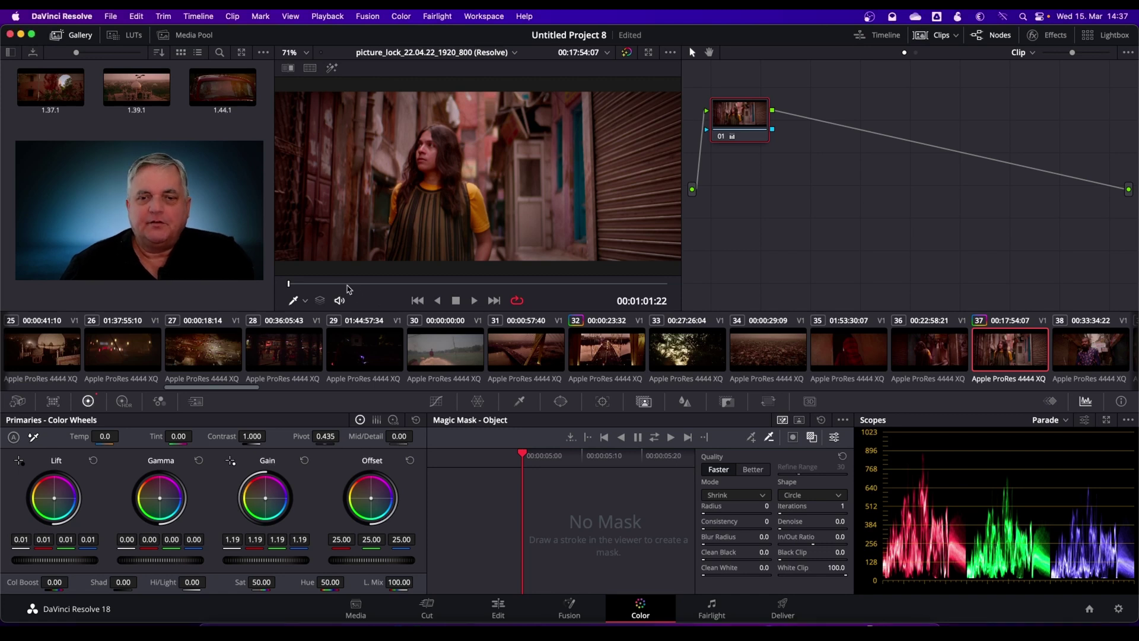
pyautogui.moveTo(386, 290)
pyautogui.mouseDown()
pyautogui.moveTo(534, 285)
pyautogui.moveTo(301, 284)
pyautogui.moveTo(504, 285)
pyautogui.moveTo(318, 285)
pyautogui.moveTo(385, 285)
pyautogui.moveTo(369, 284)
pyautogui.mouseUp()
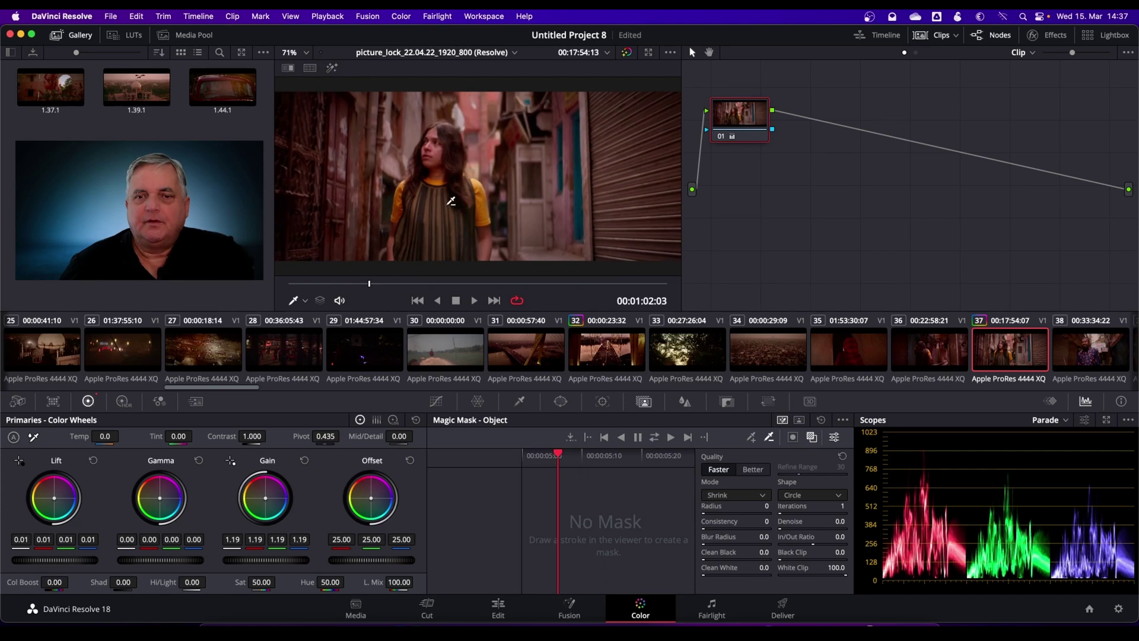
pyautogui.click(799, 420)
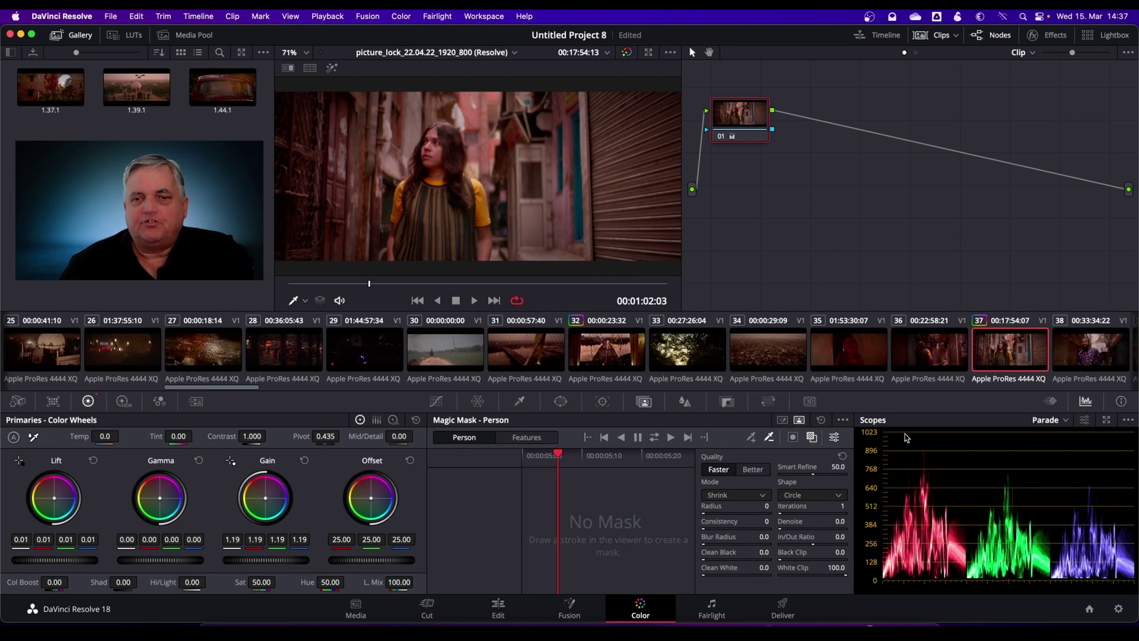
# Add serial node 02 after node 01 and set its Magic Mask to Person mode.
pyautogui.click(603, 402)
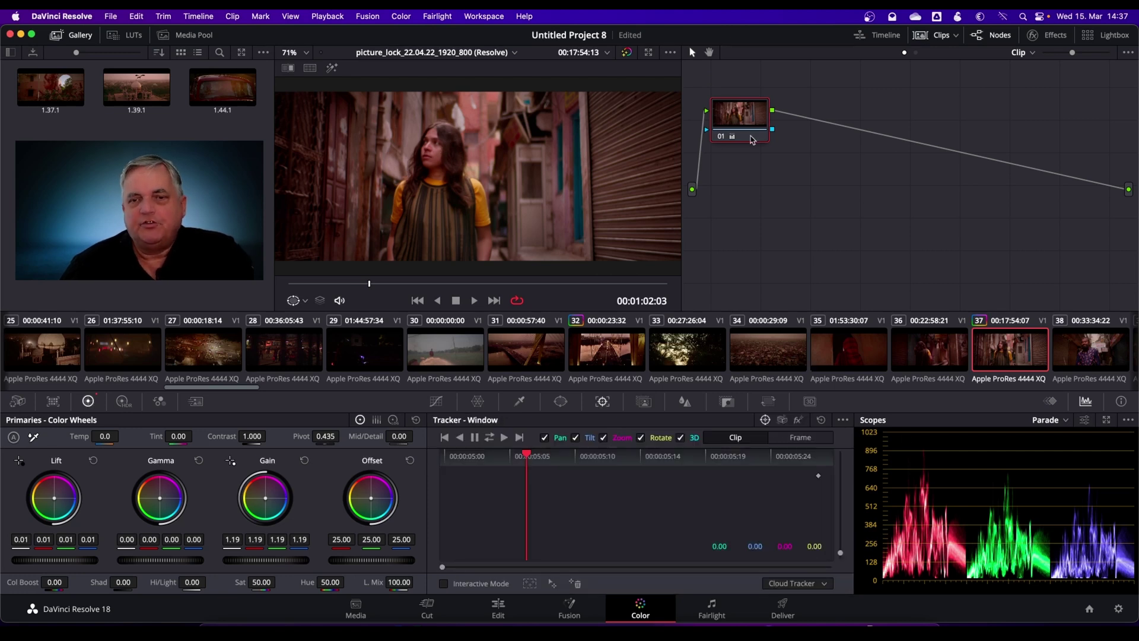
pyautogui.hotkey('alt', 's')
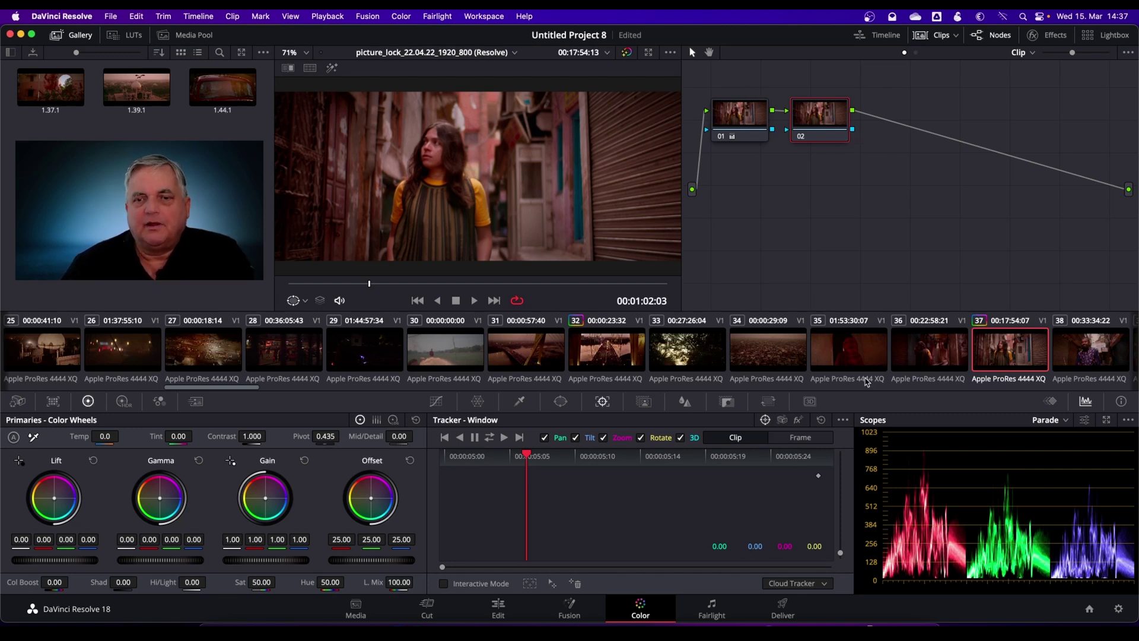
pyautogui.click(648, 402)
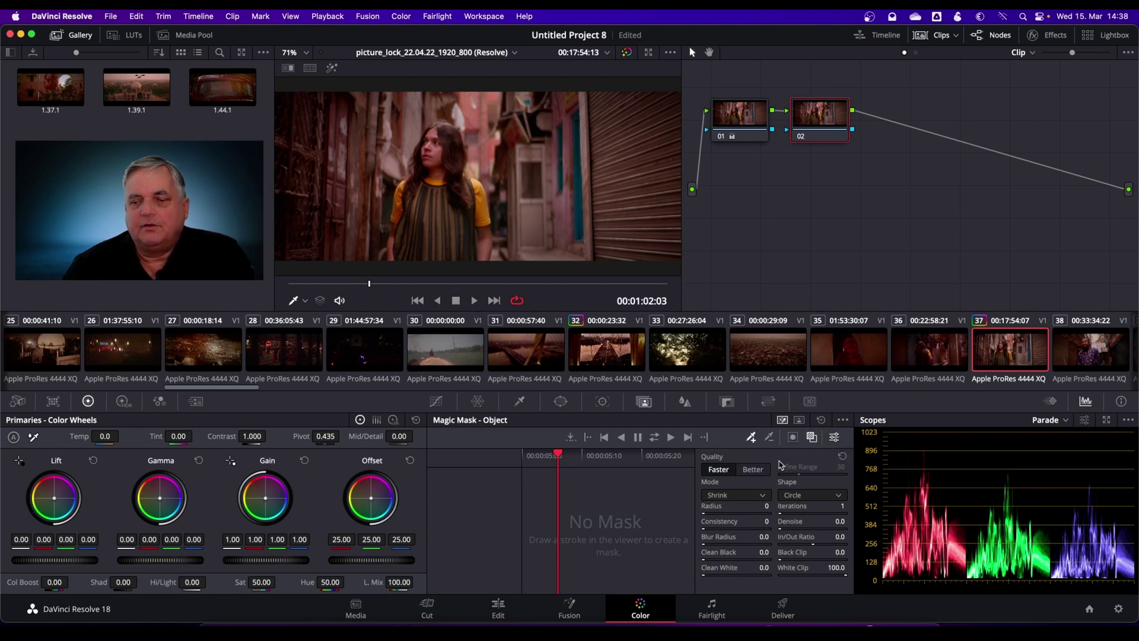
pyautogui.click(800, 421)
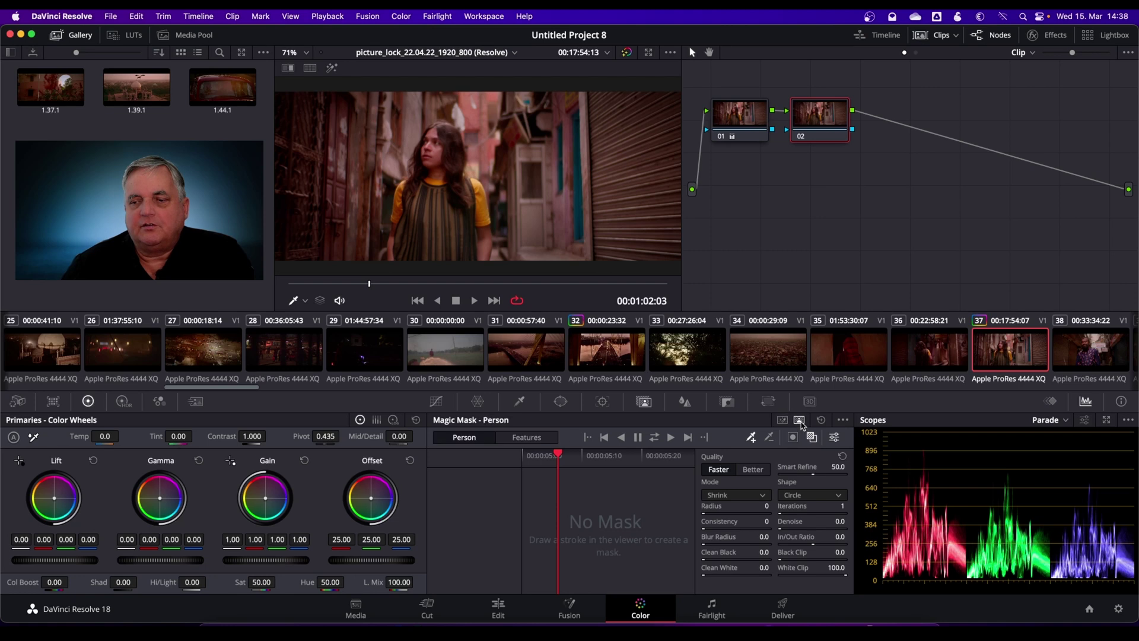
pyautogui.moveTo(731, 614)
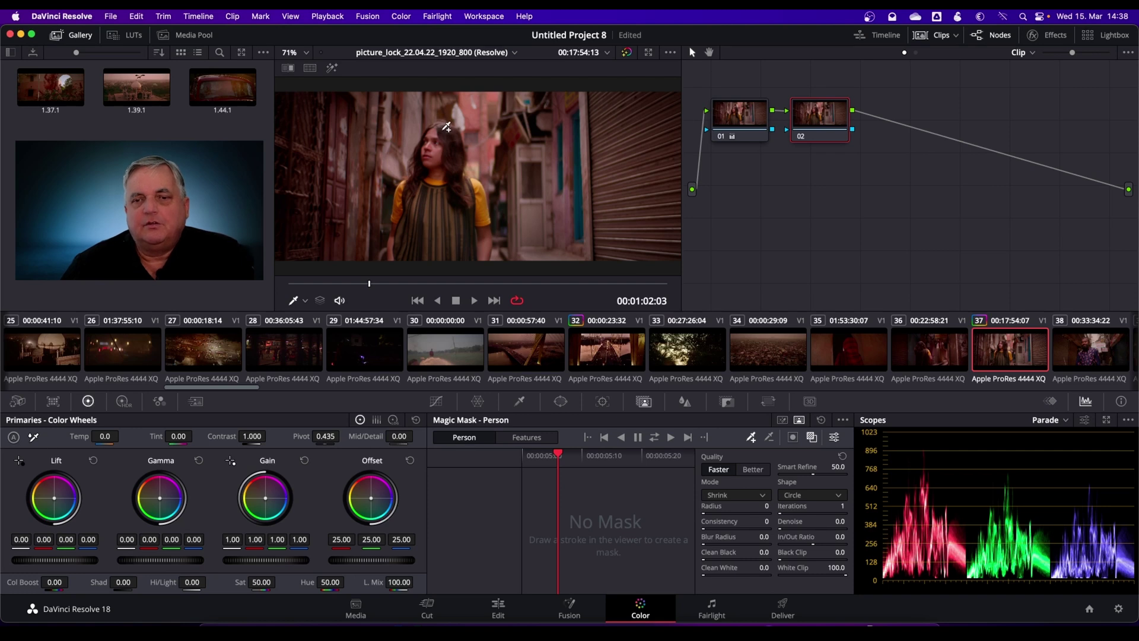
# Draw Stroke 1 down the woman on node 02 and track it across the clip.
pyautogui.moveTo(446, 126); pyautogui.dragTo(452, 209)
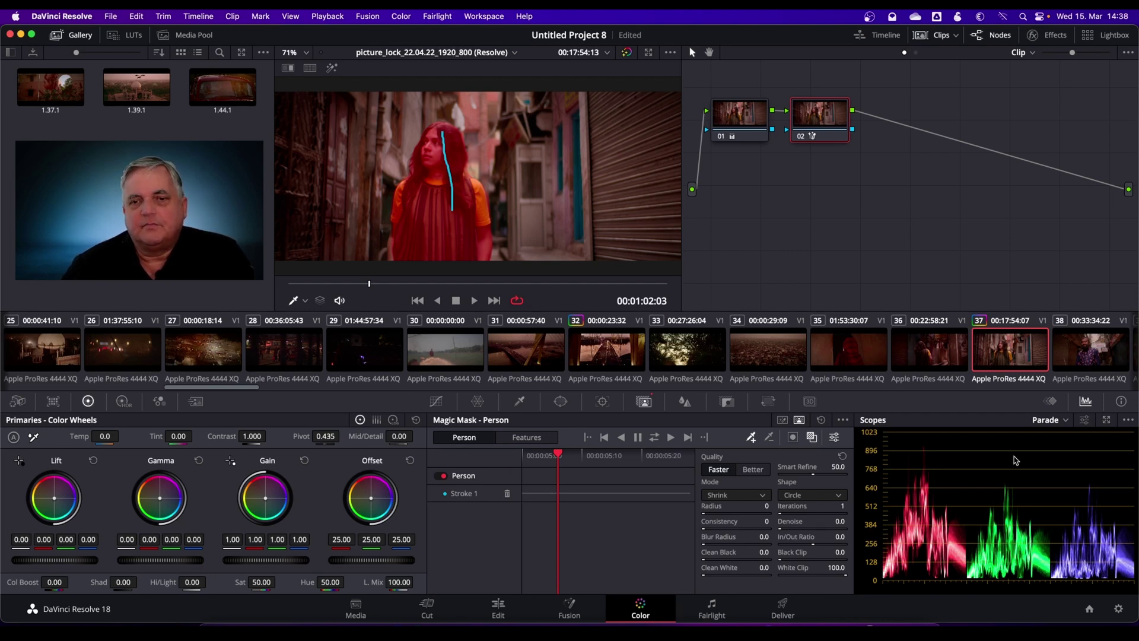
pyautogui.click(655, 438)
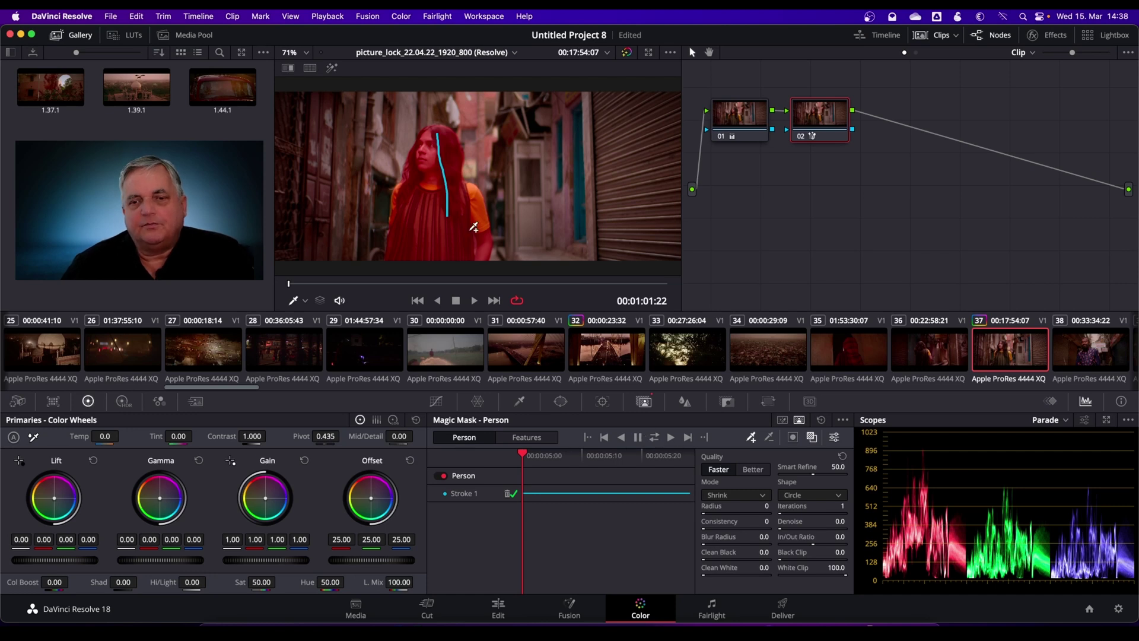
# Turn off the red mask overlay and uncheck Show Strokes in the Magic Mask menu.
pyautogui.click(814, 439)
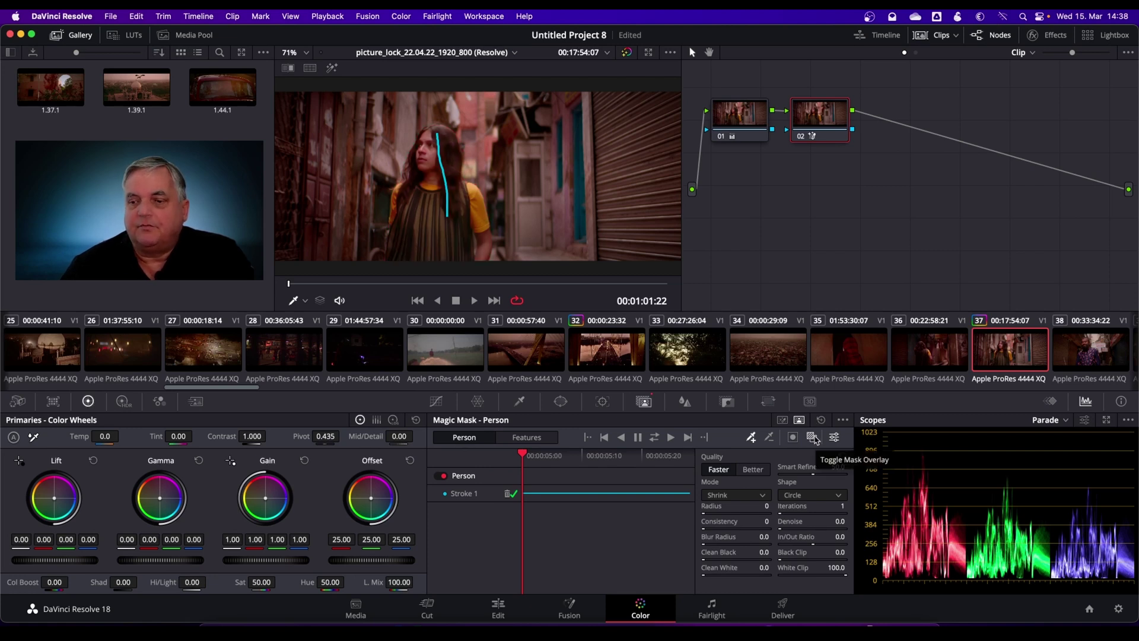
pyautogui.click(843, 419)
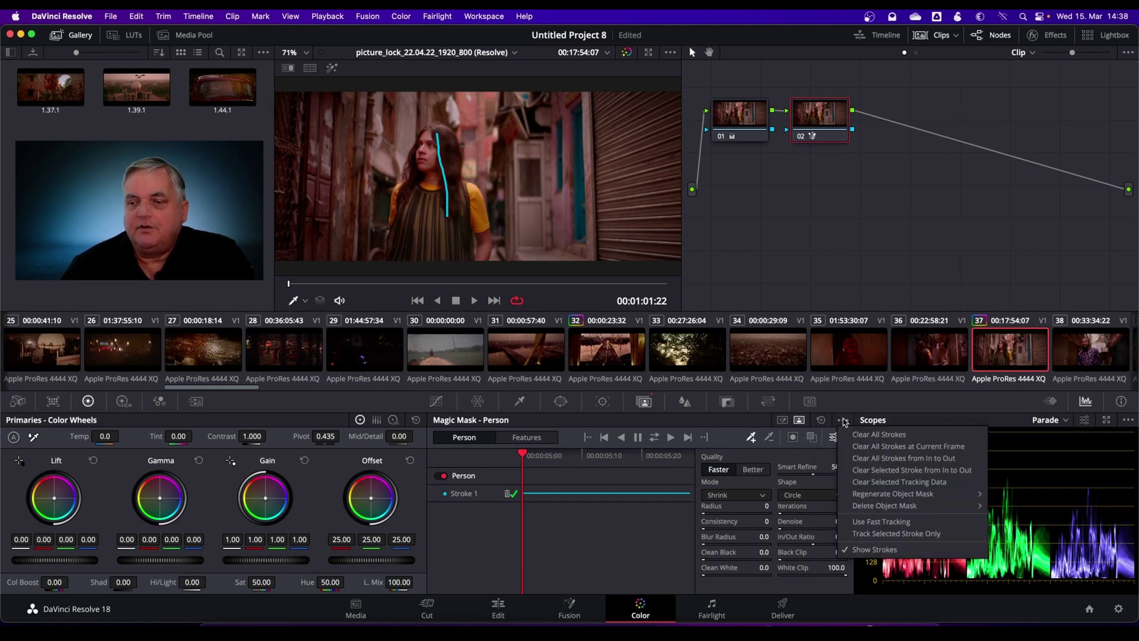
pyautogui.click(875, 550)
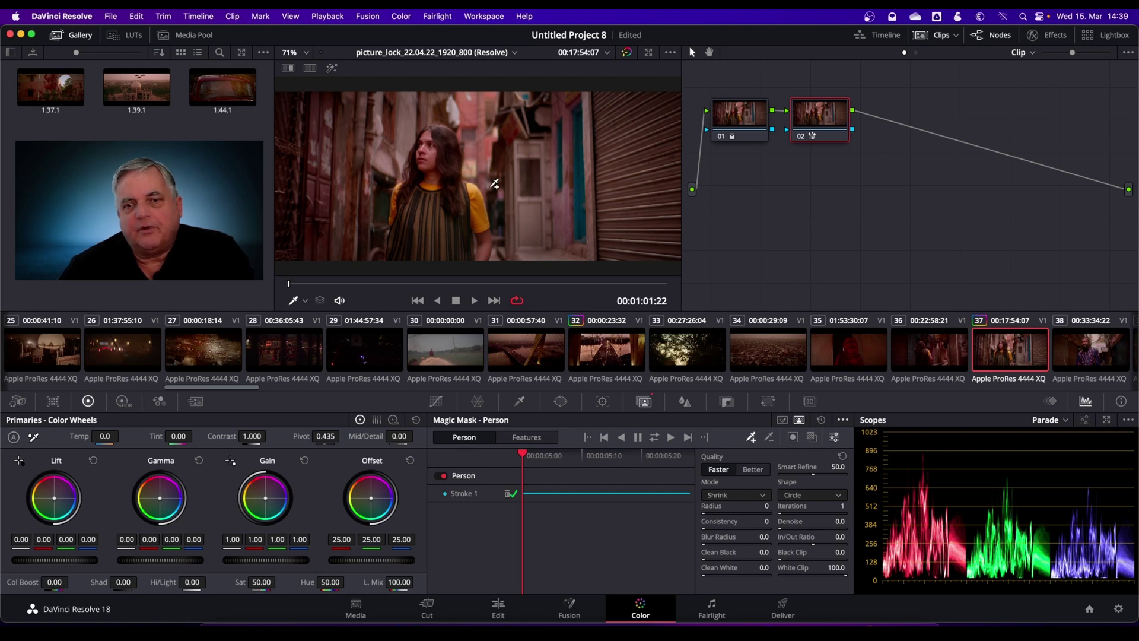
# Add outside node 03 after node 02 and raise its blur radius to 2.89.
pyautogui.rightClick(826, 118)
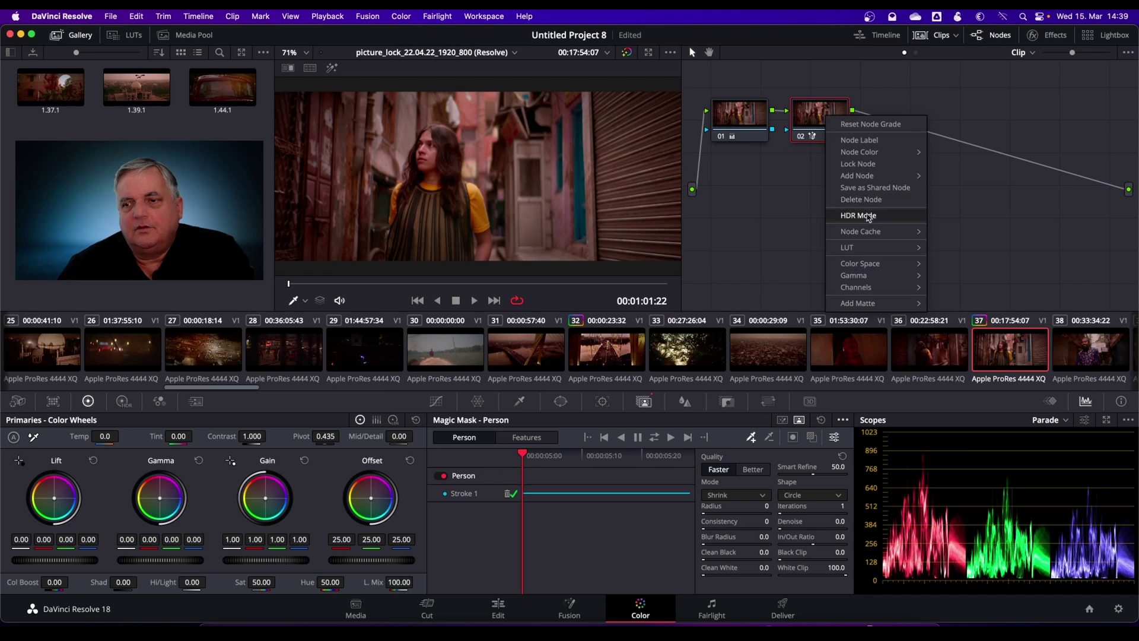
pyautogui.moveTo(870, 179)
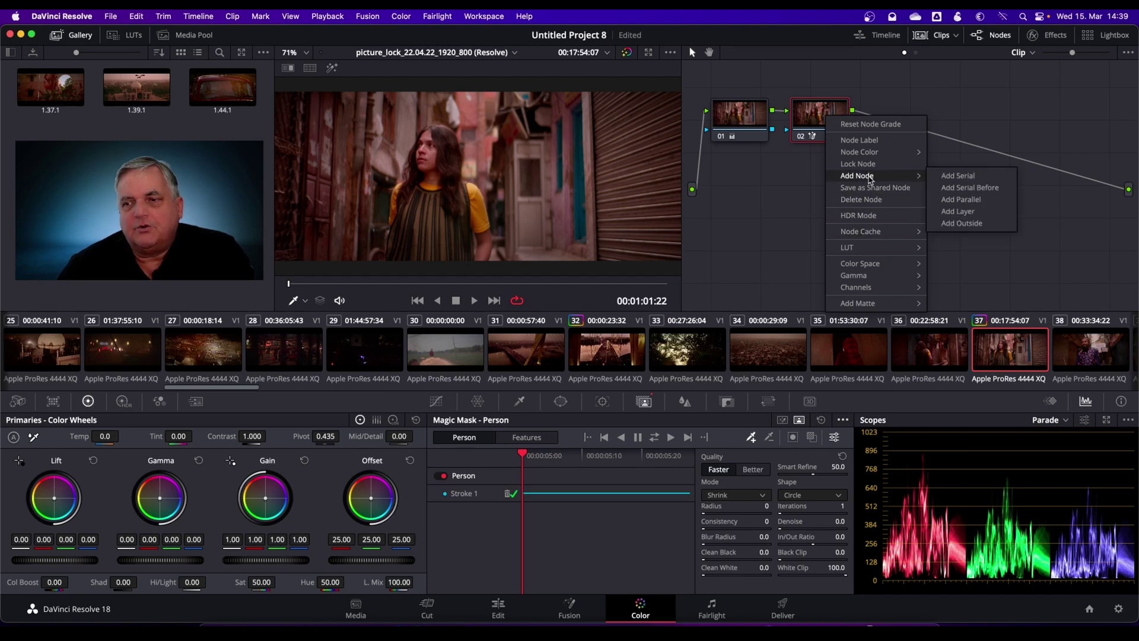
pyautogui.click(962, 224)
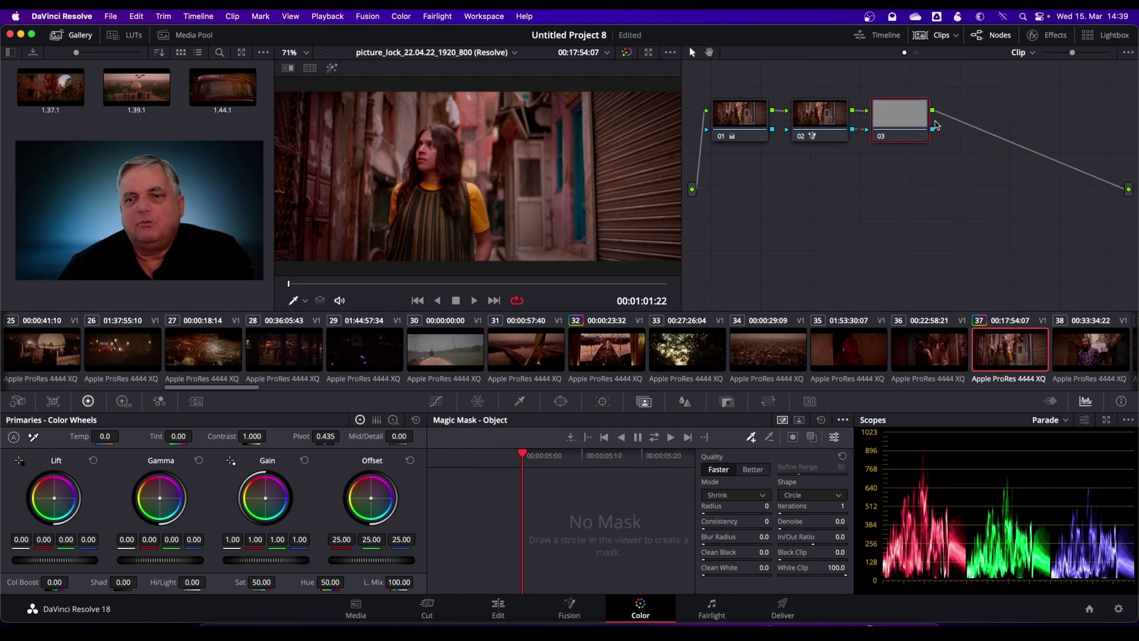
pyautogui.click(684, 401)
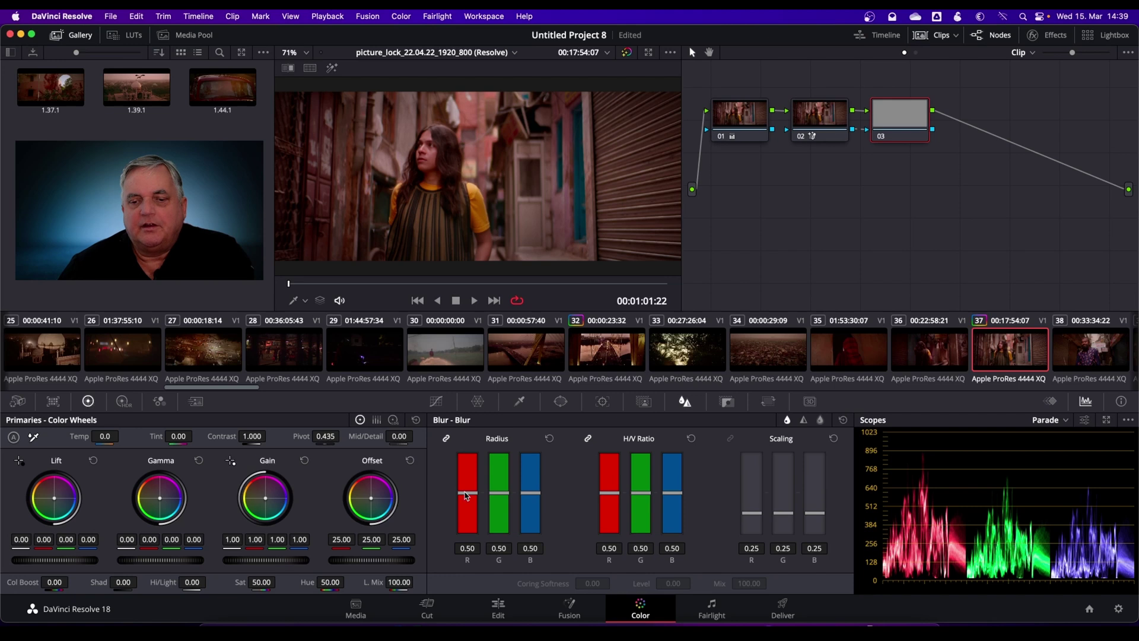
pyautogui.moveTo(467, 496); pyautogui.dragTo(468, 271)
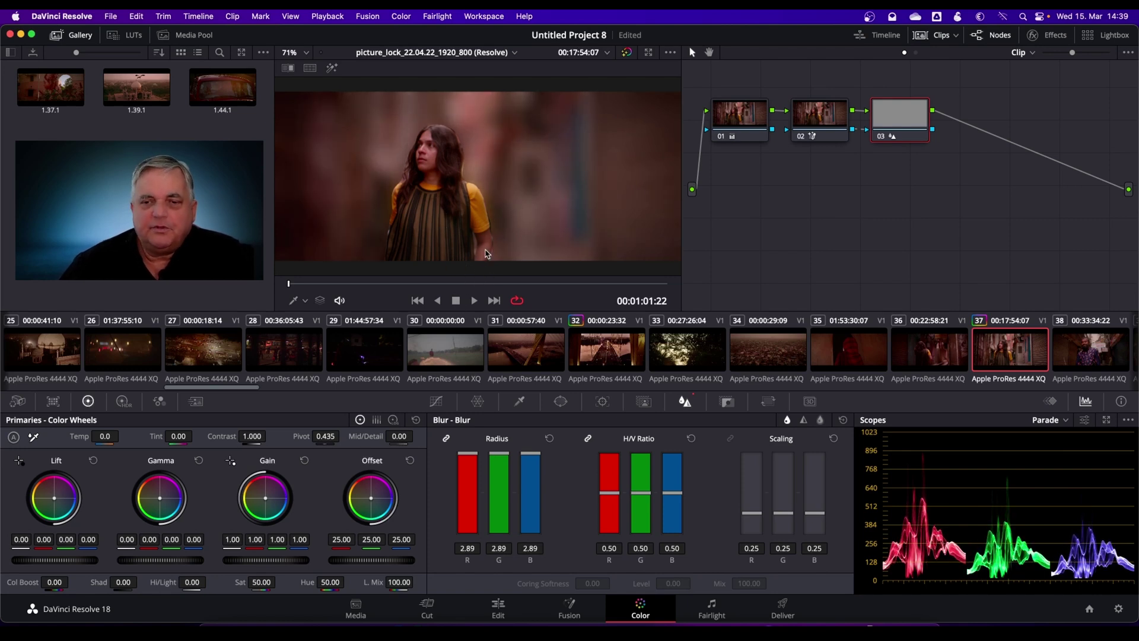
# Select node 02 and raise its Magic Mask Clean Black to 2.1 and Radius to 3.
pyautogui.click(643, 401)
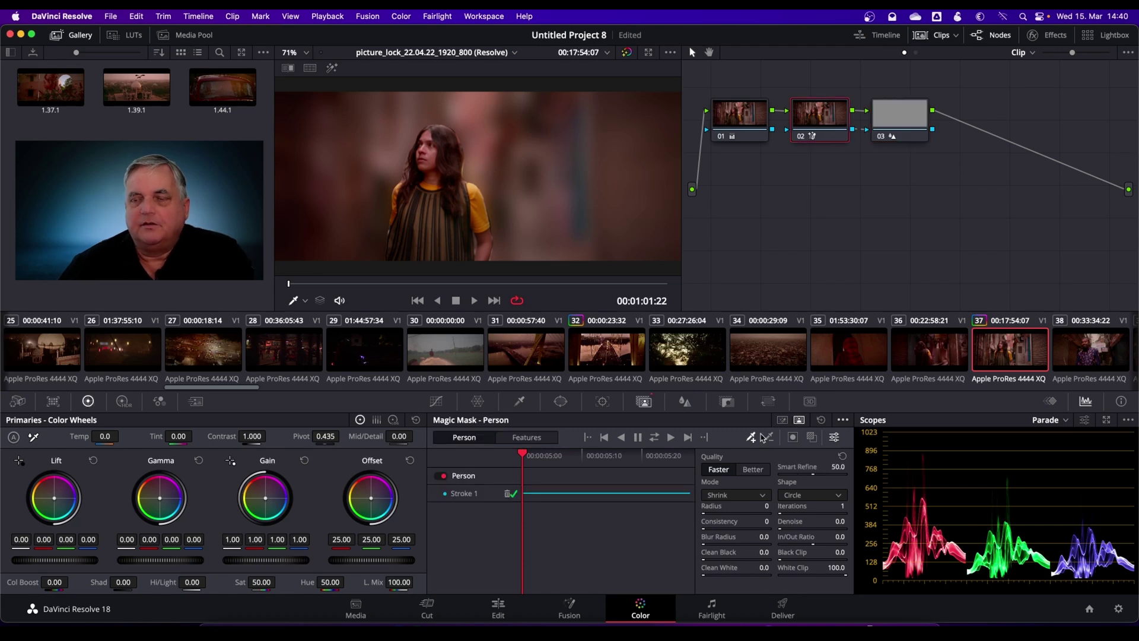
pyautogui.hotkey('alt', 'shift', ';')
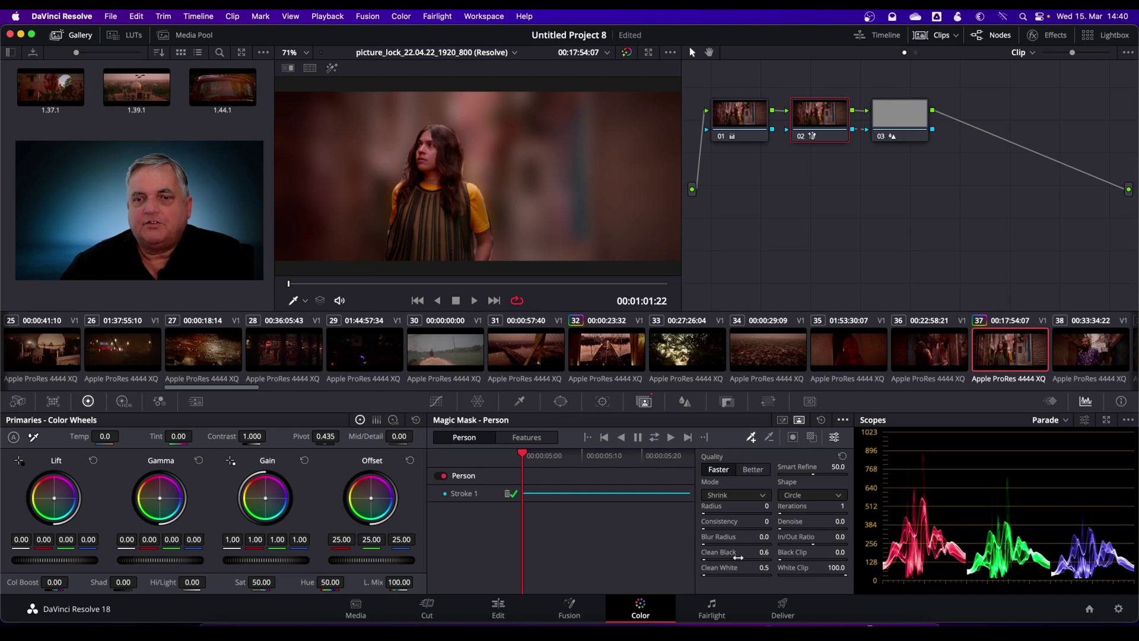
pyautogui.moveTo(771, 560); pyautogui.dragTo(820, 558)
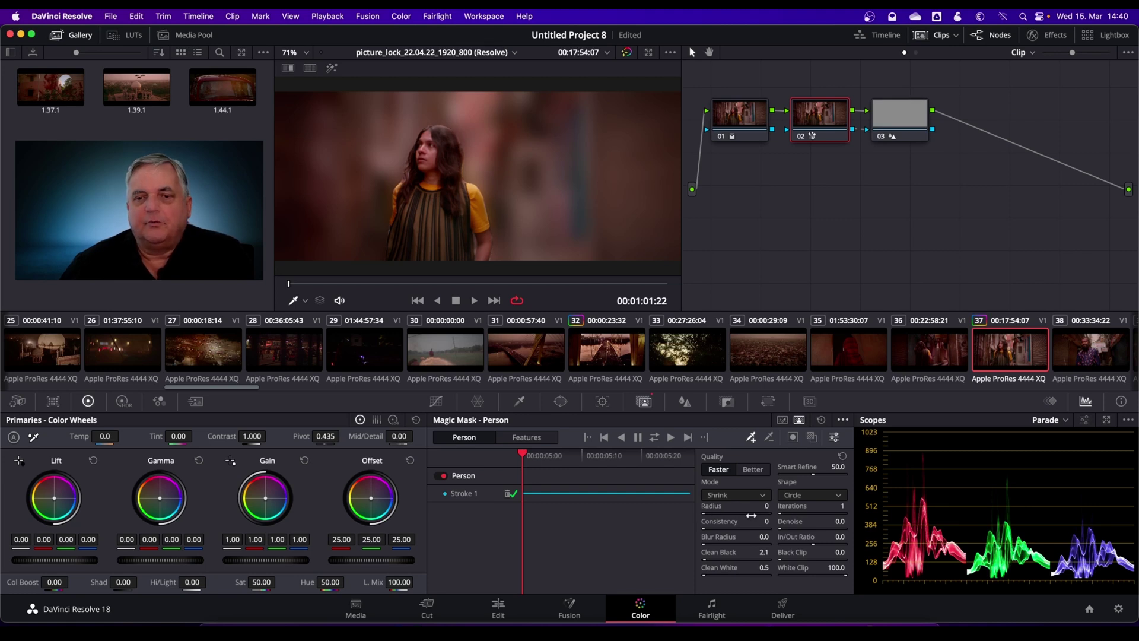
pyautogui.moveTo(751, 515); pyautogui.dragTo(792, 517)
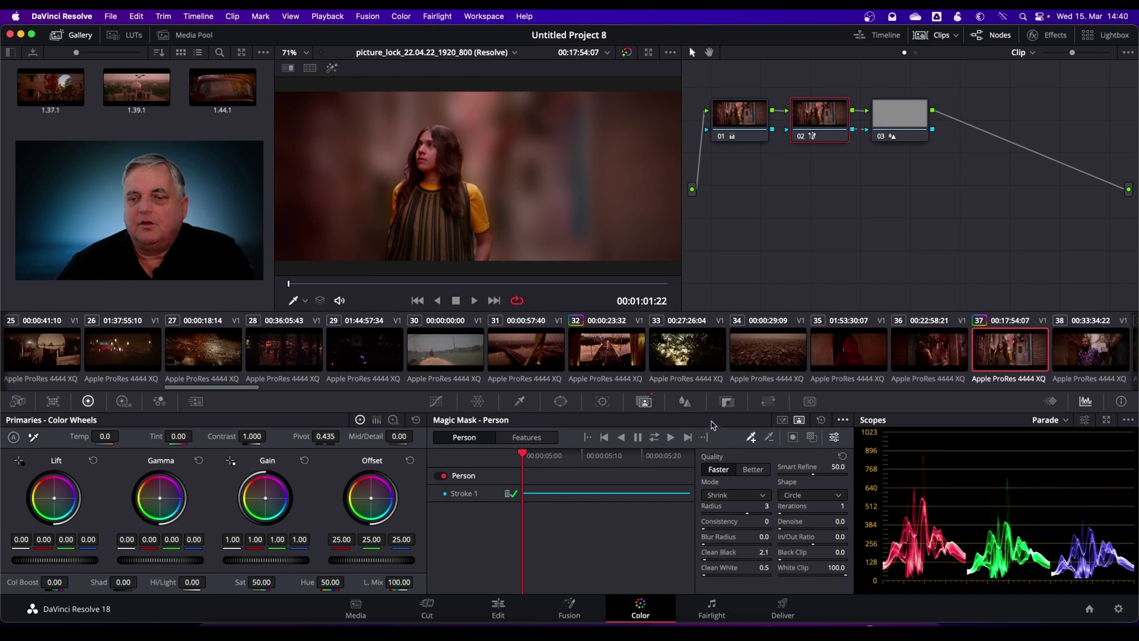
# Lower node 03's background blur radius to 1.67.
pyautogui.click(680, 403)
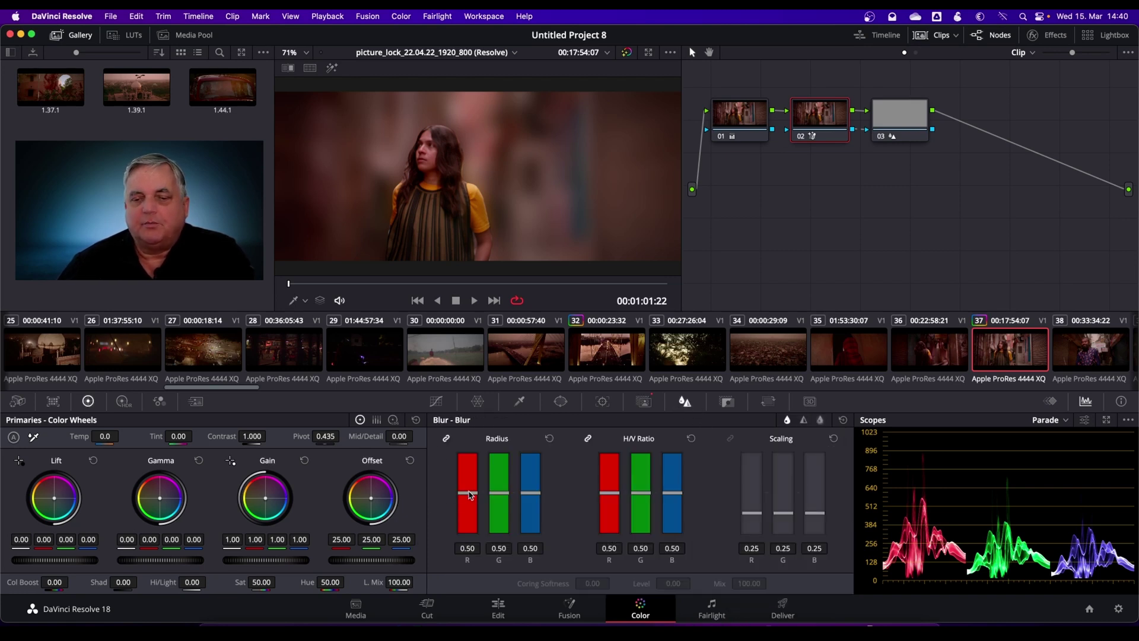
pyautogui.moveTo(468, 495); pyautogui.dragTo(468, 494)
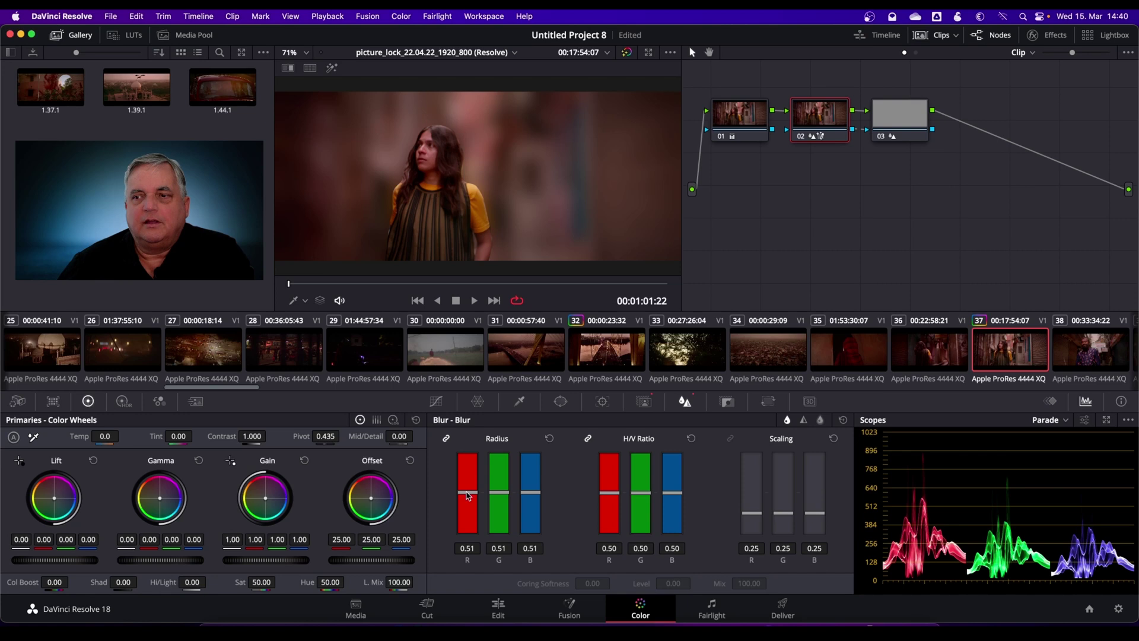
pyautogui.click(914, 118)
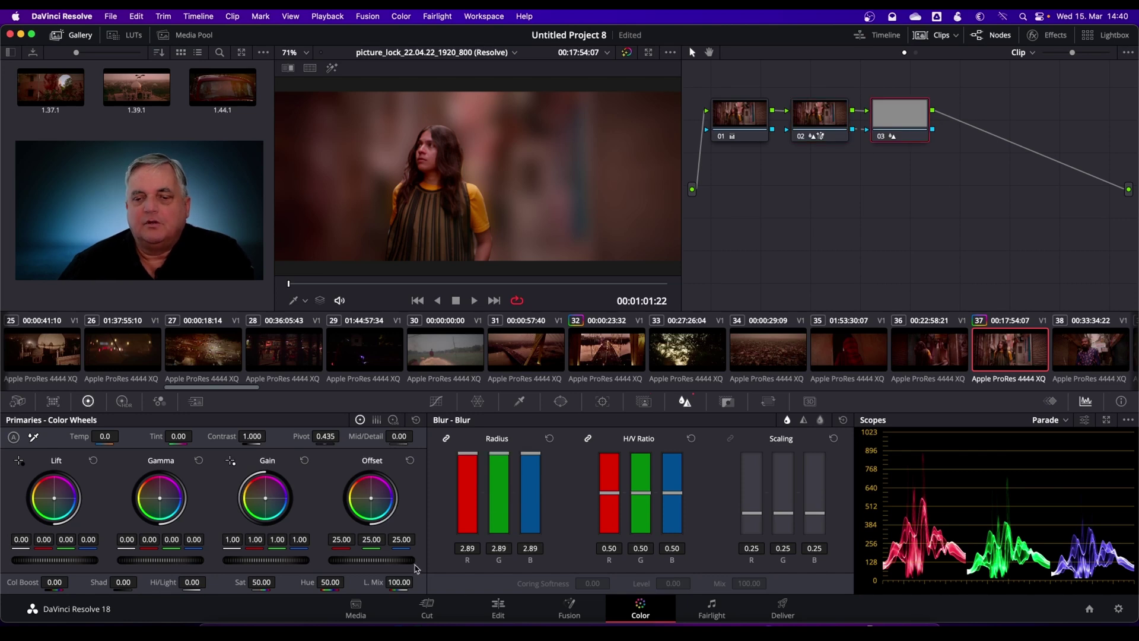
pyautogui.moveTo(470, 458); pyautogui.dragTo(468, 453)
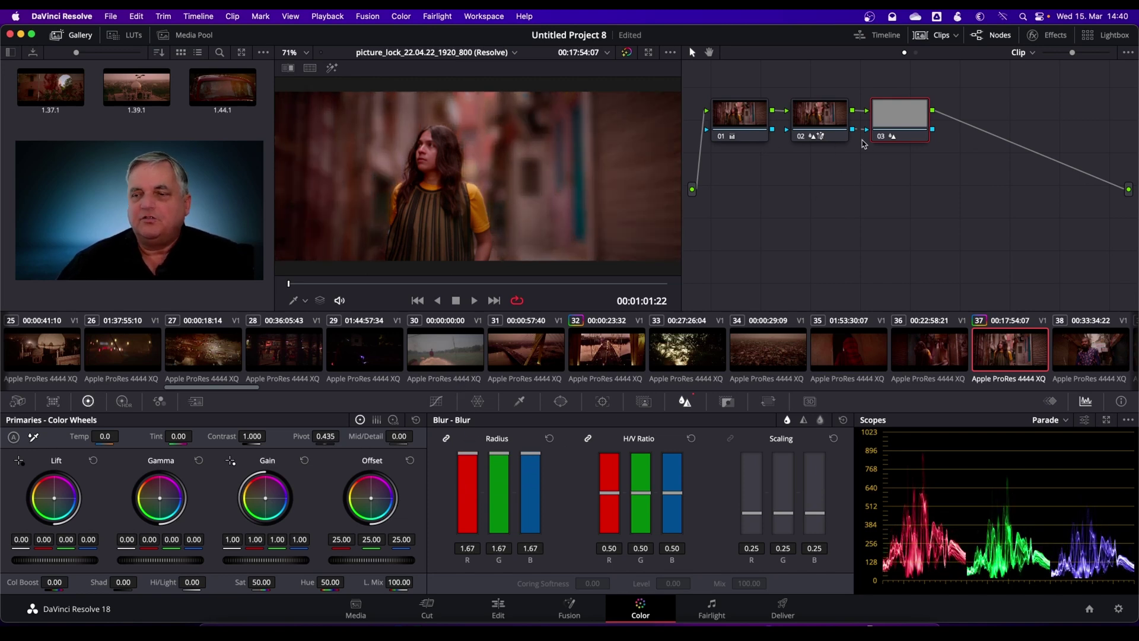
# Toggle the background blur off and on twice to compare the result.
pyautogui.click(881, 137)
pyautogui.click(881, 136)
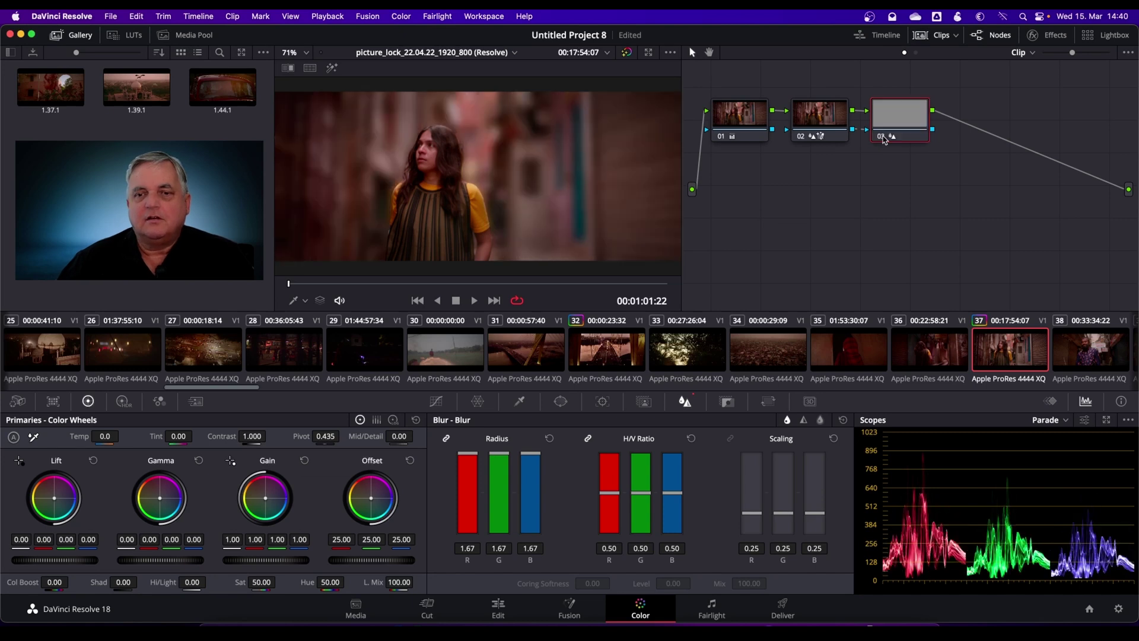
pyautogui.click(882, 137)
pyautogui.click(882, 136)
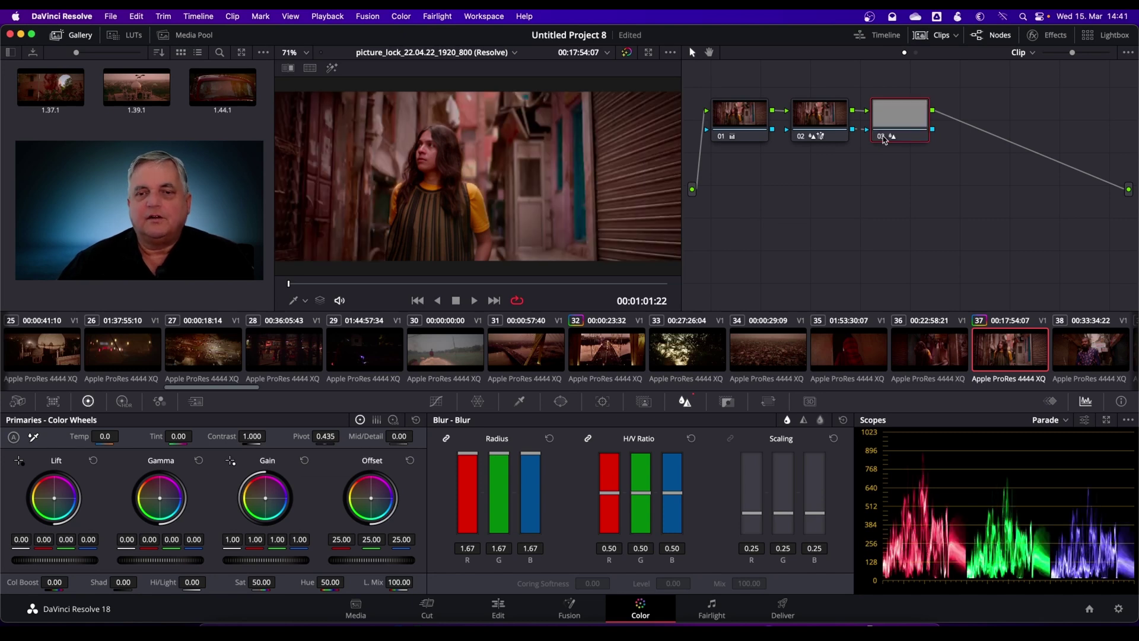
pyautogui.press('Right')
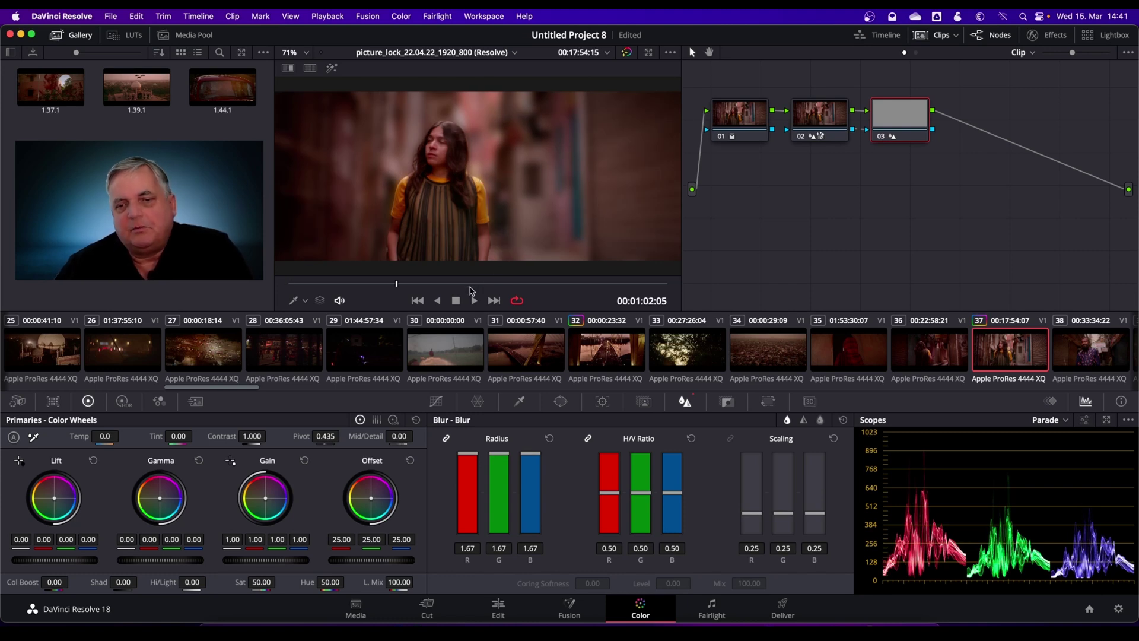
pyautogui.click(649, 405)
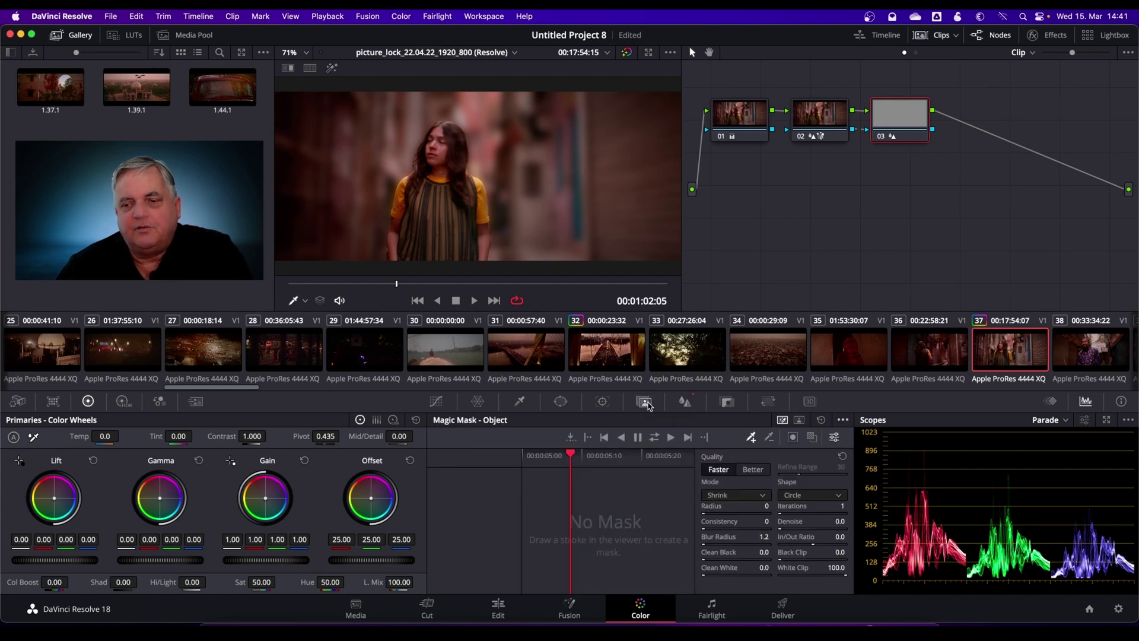
pyautogui.click(822, 122)
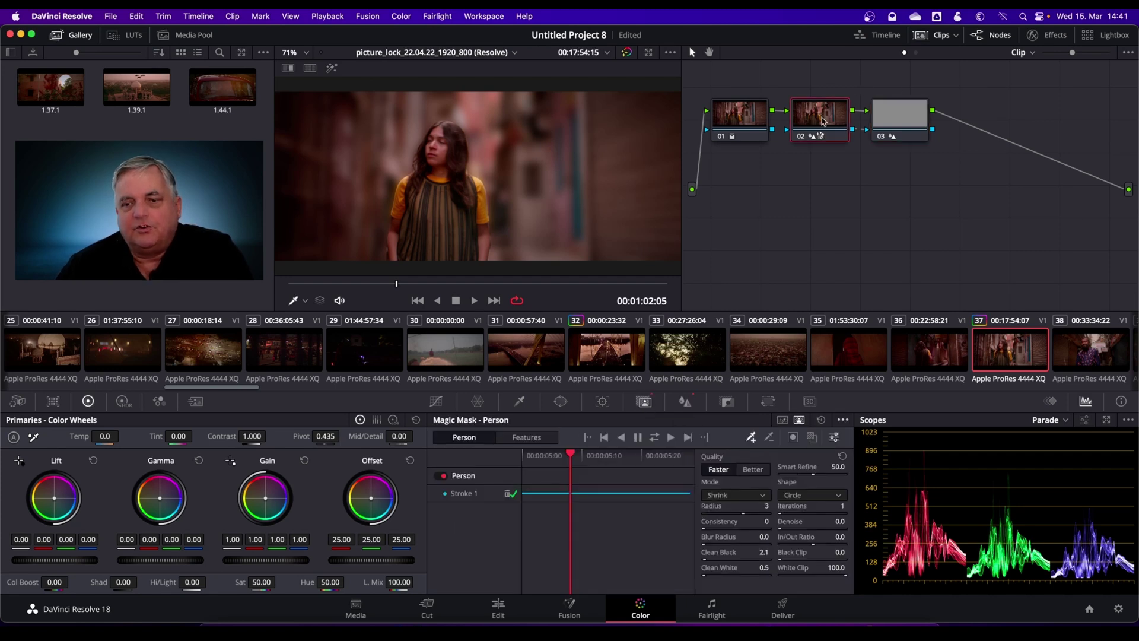